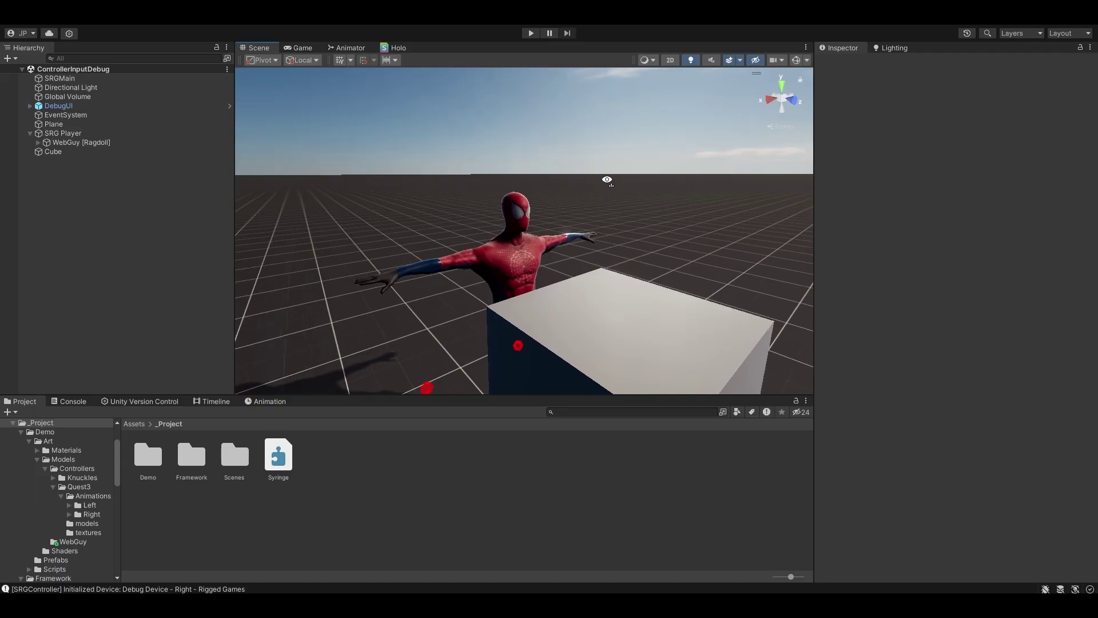
# Look over the SRG Player character and the controller input debug panel in the scene.
pyautogui.moveTo(607, 180); pyautogui.dragTo(557, 184, button='right')
pyautogui.click(57, 133)
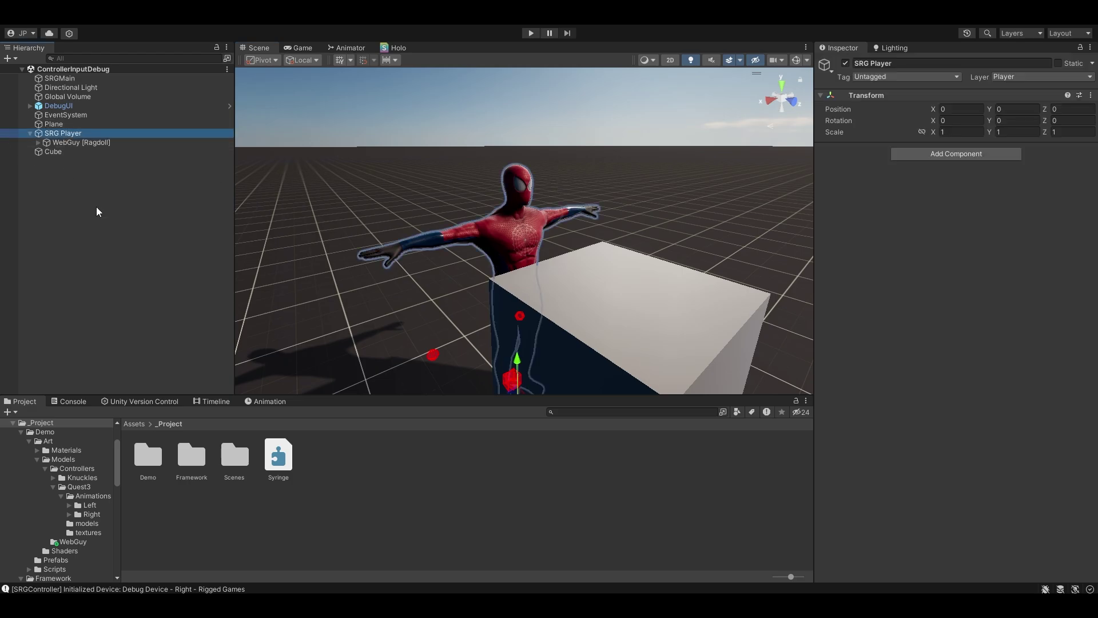
pyautogui.click(66, 78)
pyautogui.moveTo(538, 226); pyautogui.dragTo(1029, 232, button='right')
pyautogui.click(328, 523)
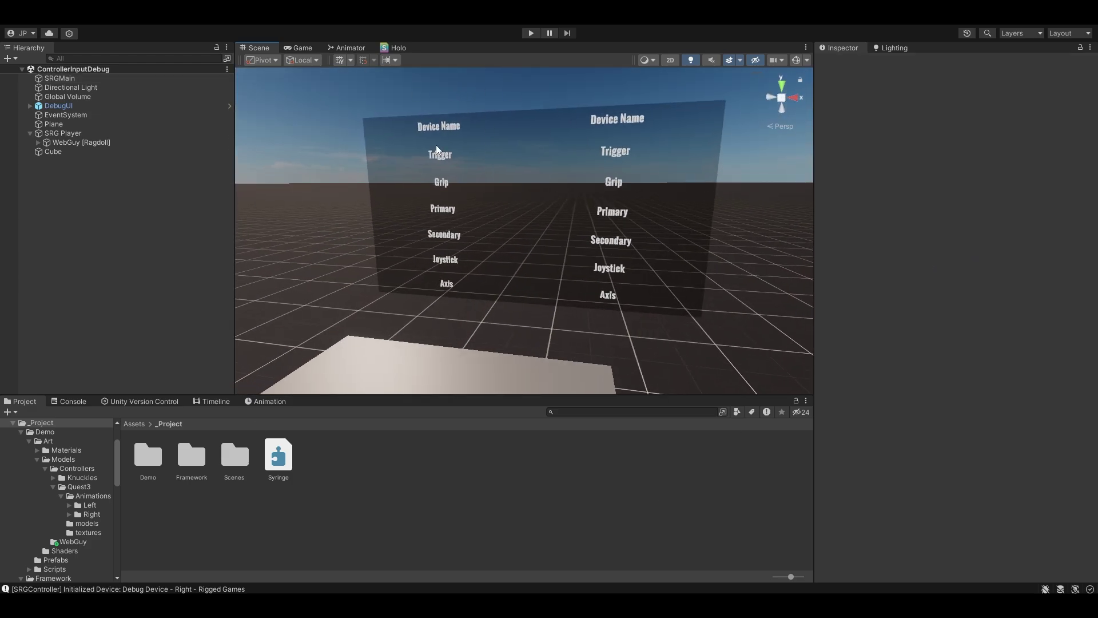
pyautogui.moveTo(436, 145); pyautogui.dragTo(1097, 290, button='right')
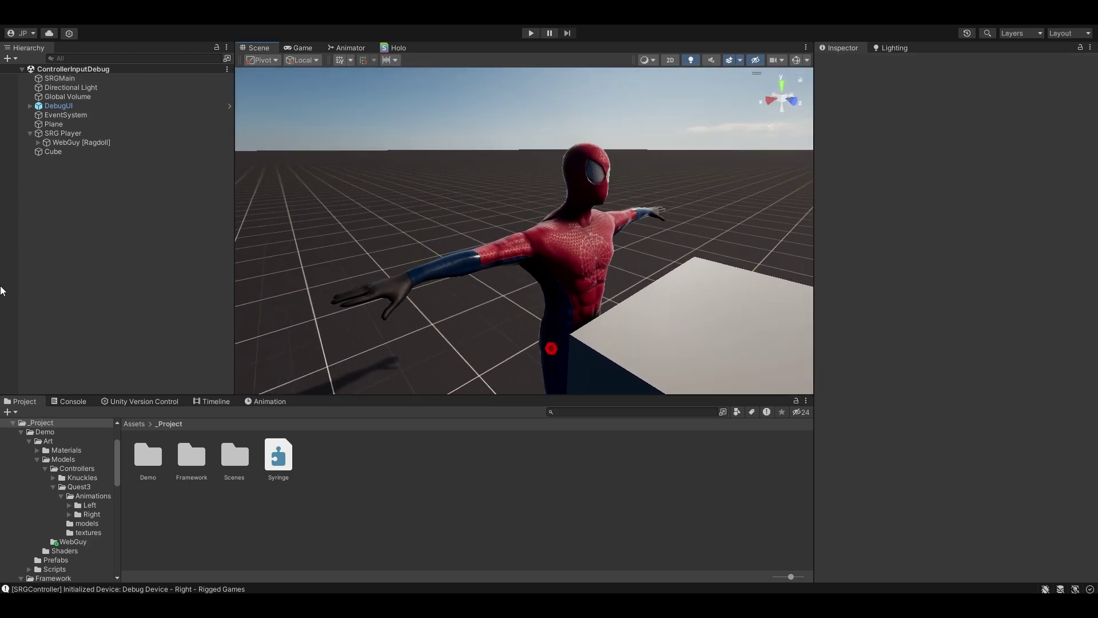
# Select WebGuy [Ragdoll] and expand its Armature hierarchy to show the bones, SRG Rig [Controller] and WebGuy [Tracking].
pyautogui.click(561, 227)
pyautogui.press('Up')
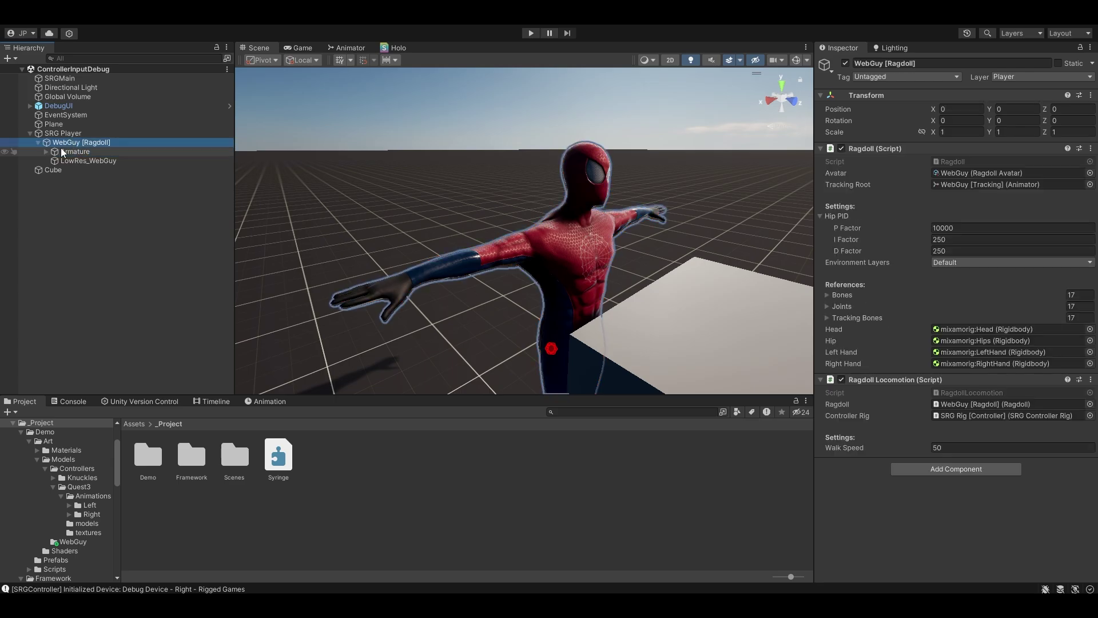
pyautogui.click(46, 152)
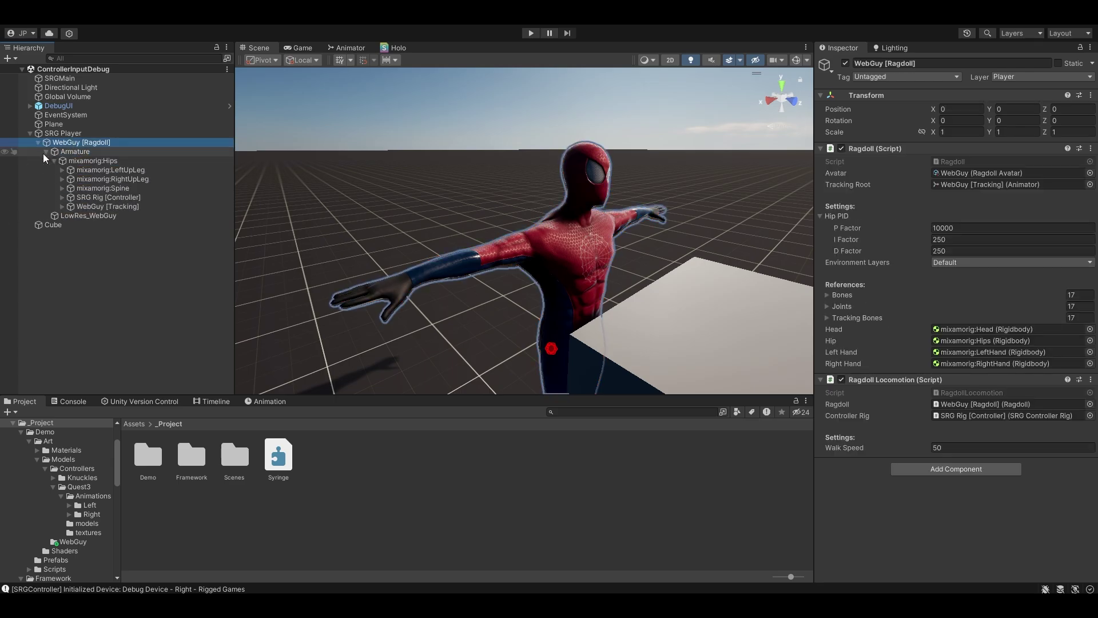
pyautogui.click(62, 198)
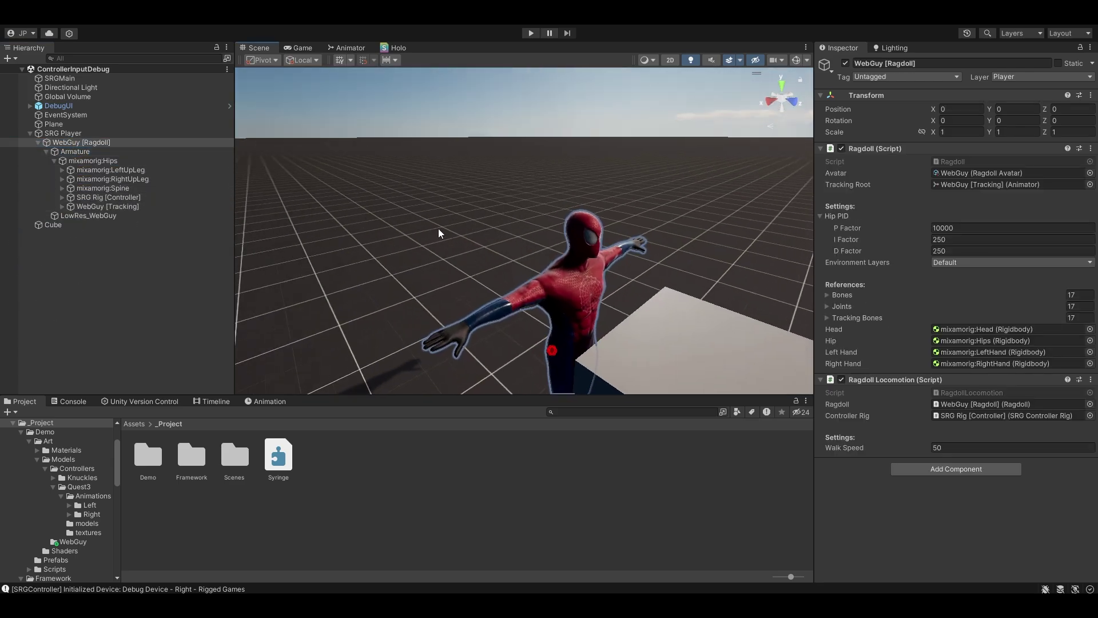
# Clear the selection, switch to the Game view and start play mode.
pyautogui.moveTo(438, 228); pyautogui.dragTo(539, 278, button='right')
pyautogui.keyDown('alt'); pyautogui.moveTo(540, 279); pyautogui.dragTo(494, 233); pyautogui.keyUp('alt')
pyautogui.click(400, 76)
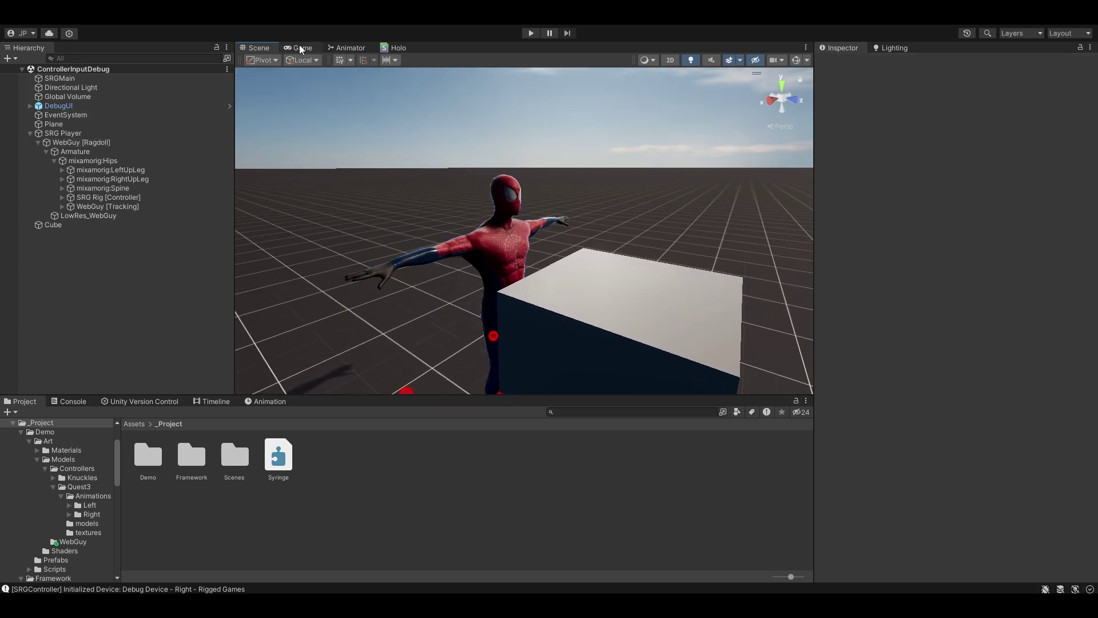
pyautogui.hotkey('ctrl', '2')
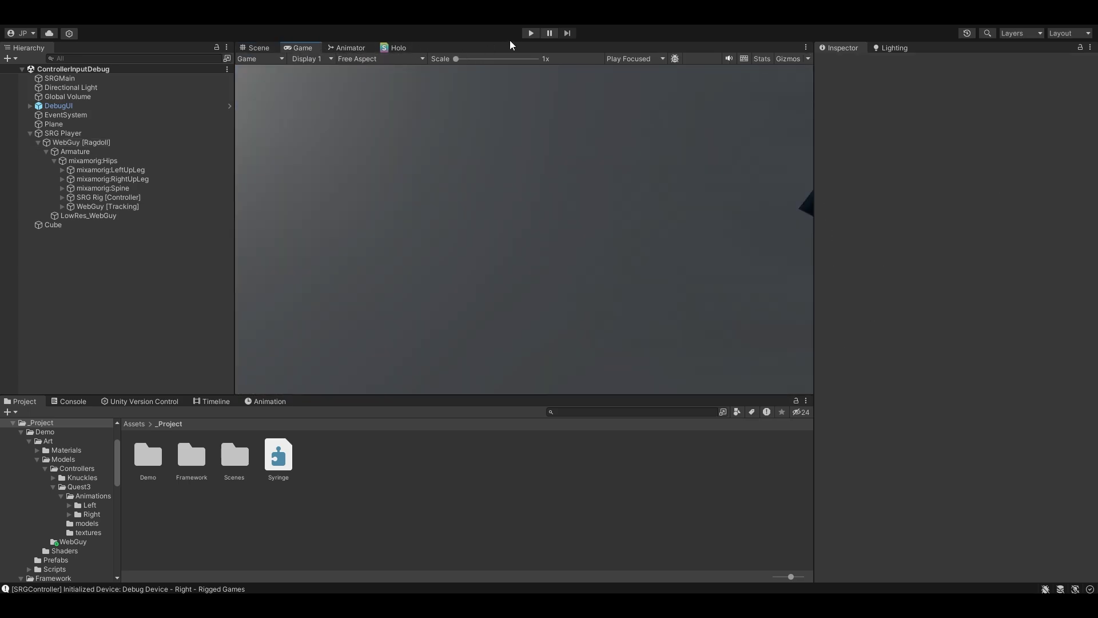
pyautogui.hotkey('ctrl', 'p')
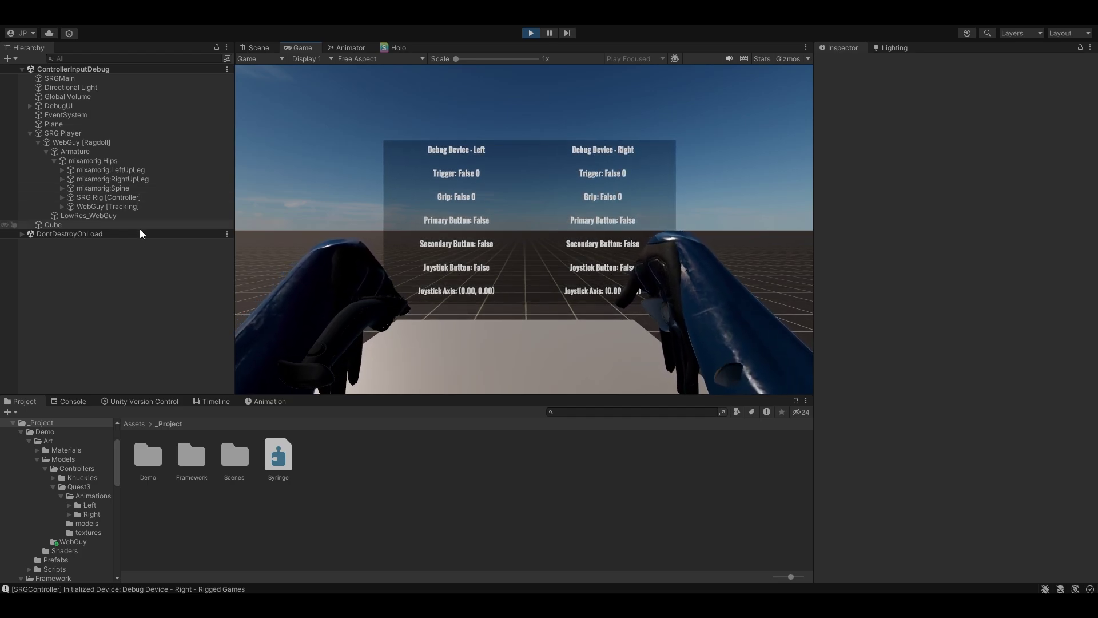
# Activate the MetaQuestTouchPlus_Left and MetaQuestTouchPlus_Right controller models inside SRG Rig [Controller].
pyautogui.click(63, 196)
pyautogui.click(67, 206)
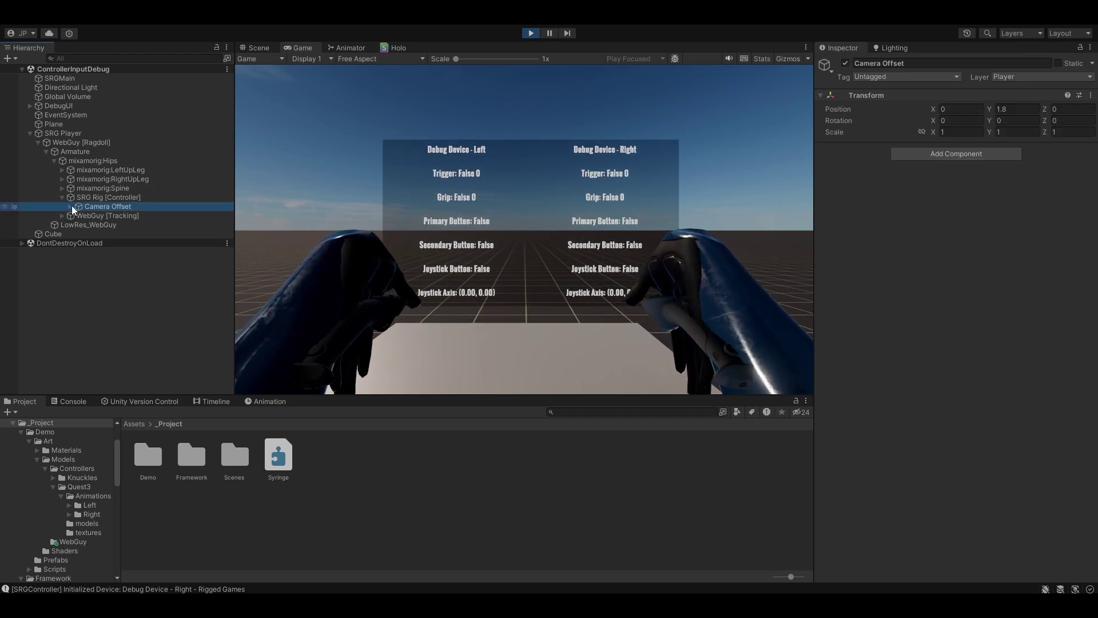
pyautogui.click(85, 234)
pyautogui.click(85, 234)
pyautogui.click(85, 243)
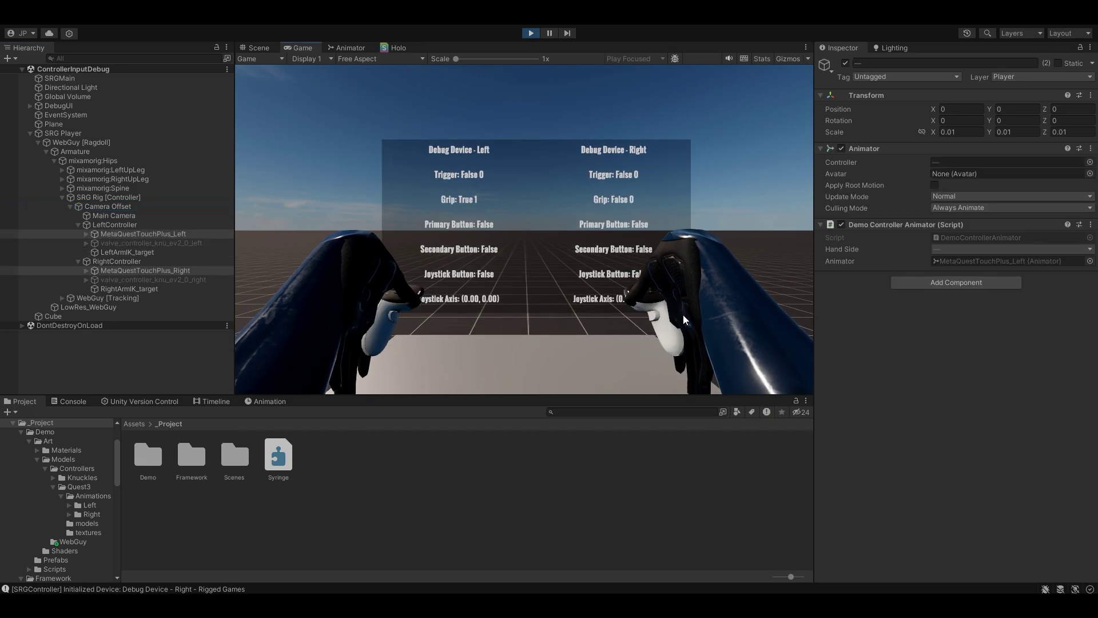
# Frame the two controller models in the Scene view and examine the hands with the Game view docked alongside.
pyautogui.click(258, 48)
pyautogui.press('f')
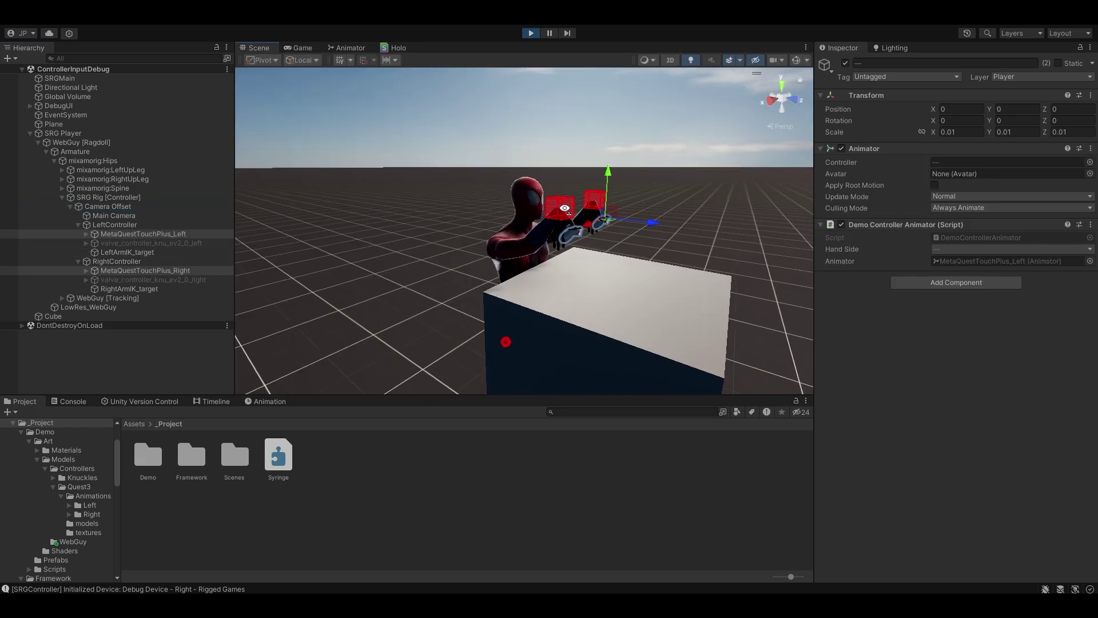
pyautogui.moveTo(316, 50); pyautogui.dragTo(718, 187)
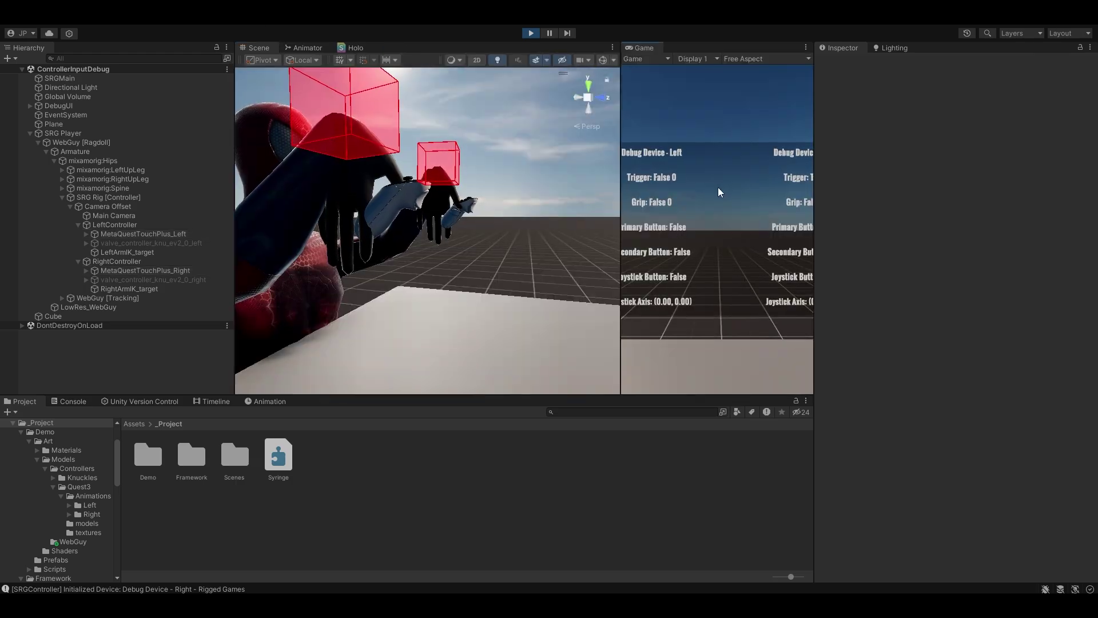
pyautogui.moveTo(428, 175); pyautogui.dragTo(403, 214, button='right')
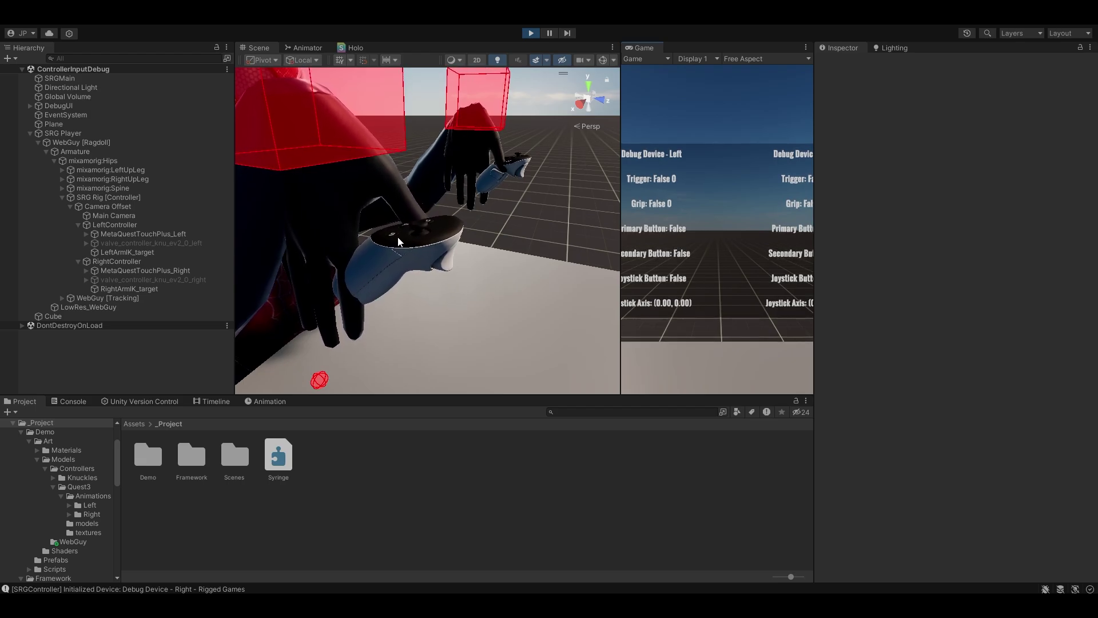
pyautogui.scroll(-5, 454, 212)
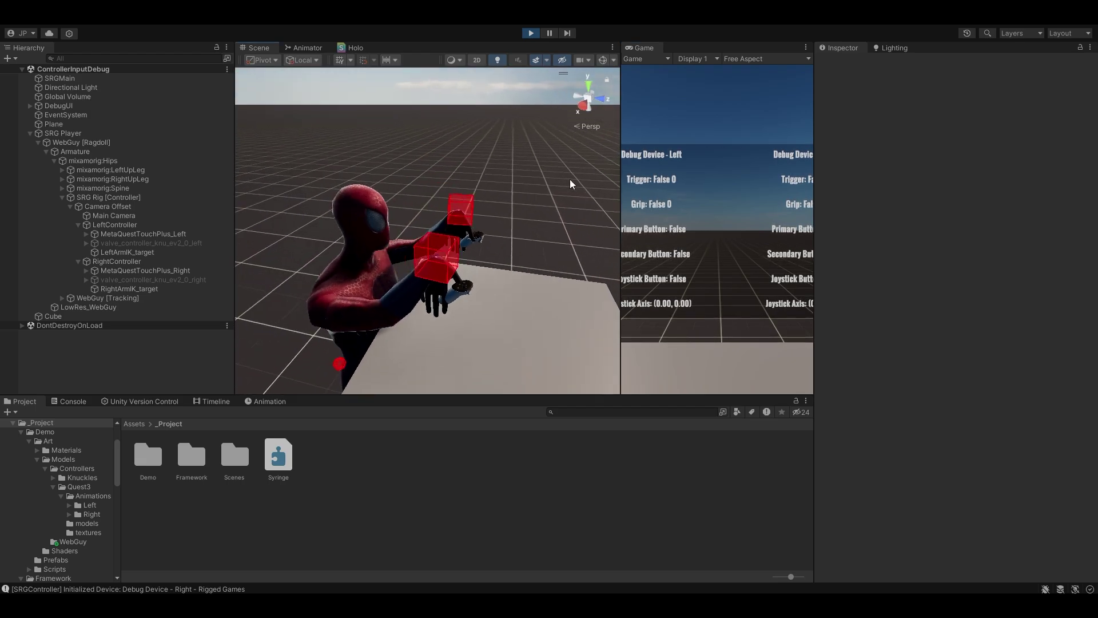
# Redock the Game view with the Scene view and test the character's walking while the Game view is maximized.
pyautogui.moveTo(639, 49); pyautogui.dragTo(286, 44)
pyautogui.hotkey('shift', 'space')
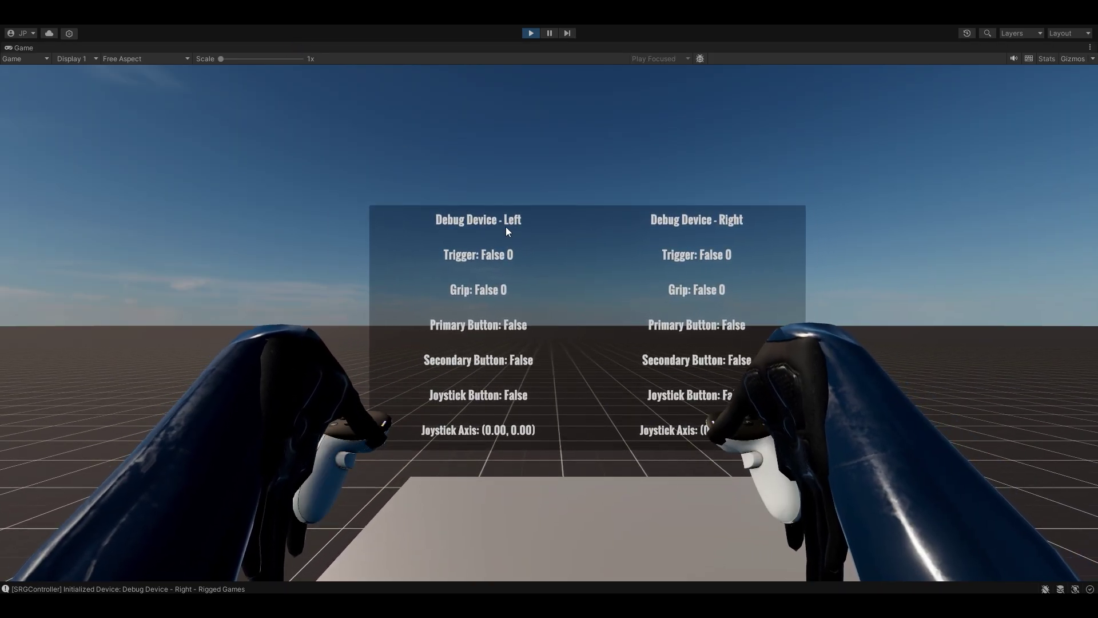
pyautogui.press('s')
pyautogui.press('a')
pyautogui.press('d')
pyautogui.press('g')
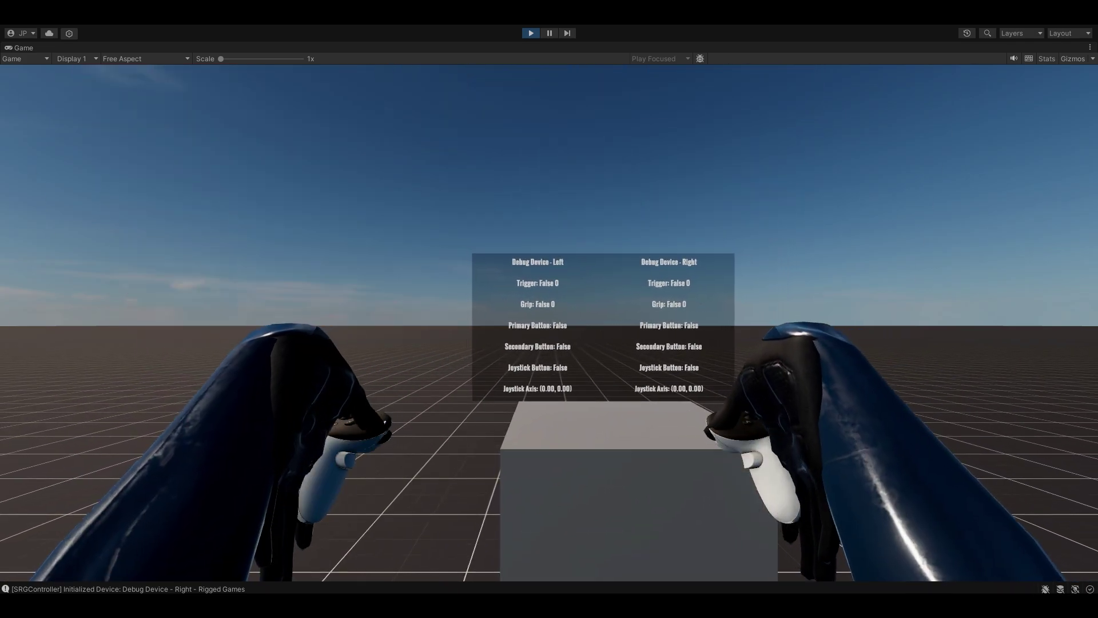
pyautogui.doubleClick(23, 48)
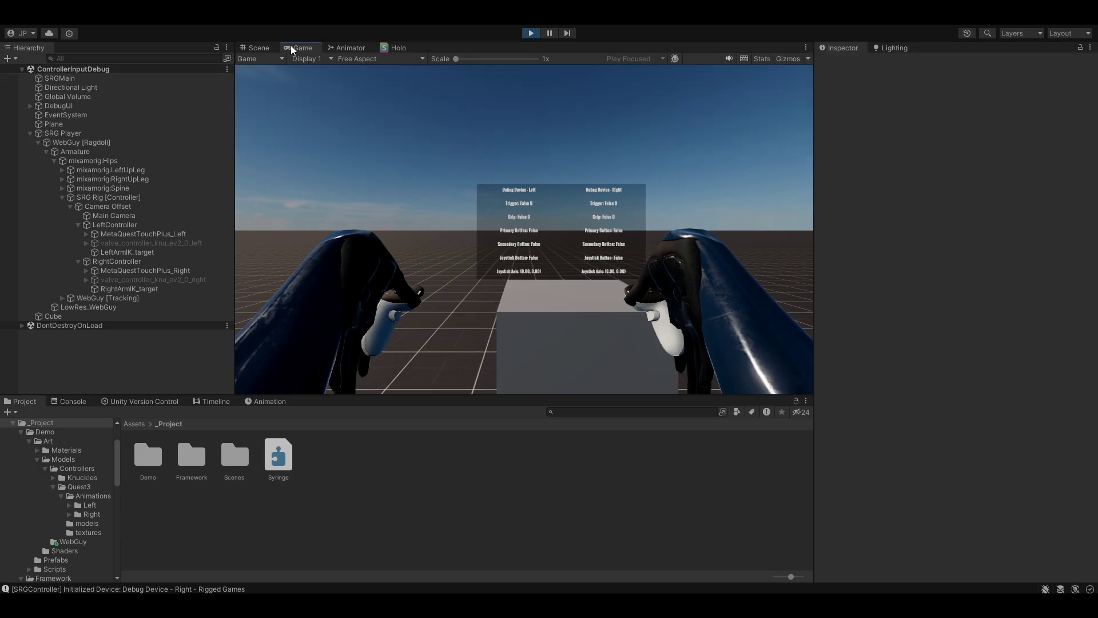
# Undock the Game view, maximize the Scene view and view the character from behind.
pyautogui.moveTo(290, 45); pyautogui.dragTo(258, 105)
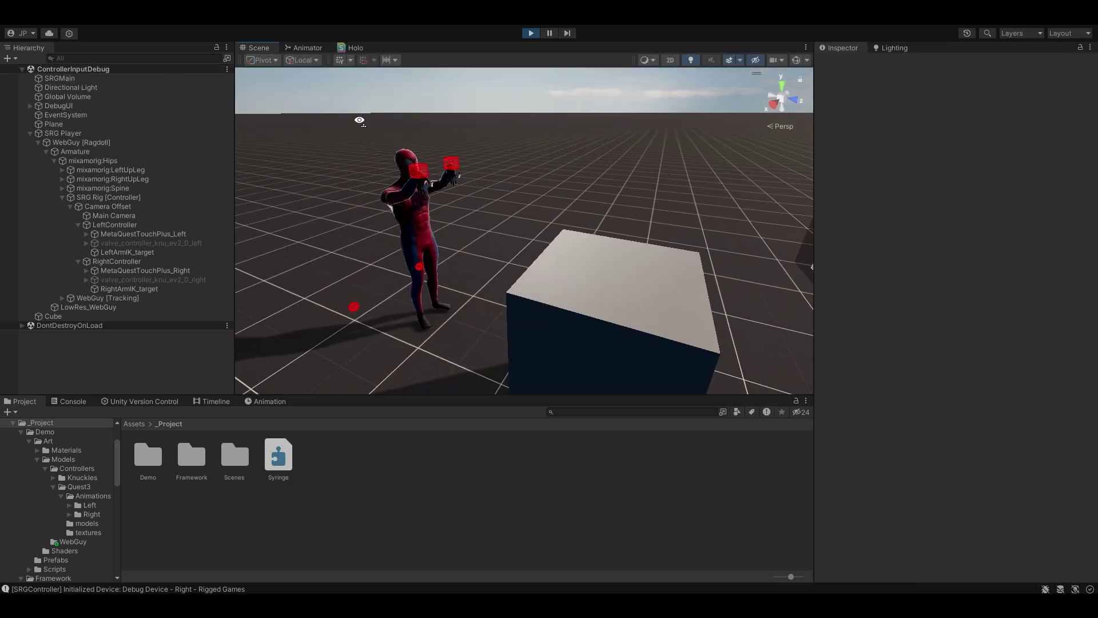
pyautogui.doubleClick(257, 48)
pyautogui.moveTo(404, 190); pyautogui.dragTo(416, 189, button='right')
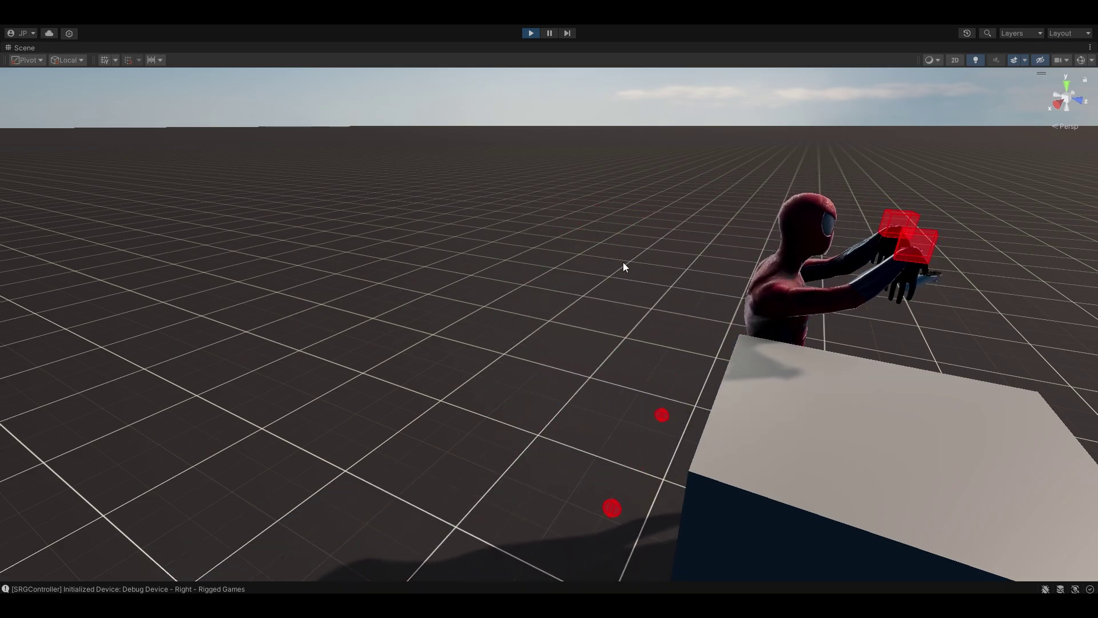
pyautogui.moveTo(622, 262); pyautogui.dragTo(1087, 229, button='right')
pyautogui.press('a')
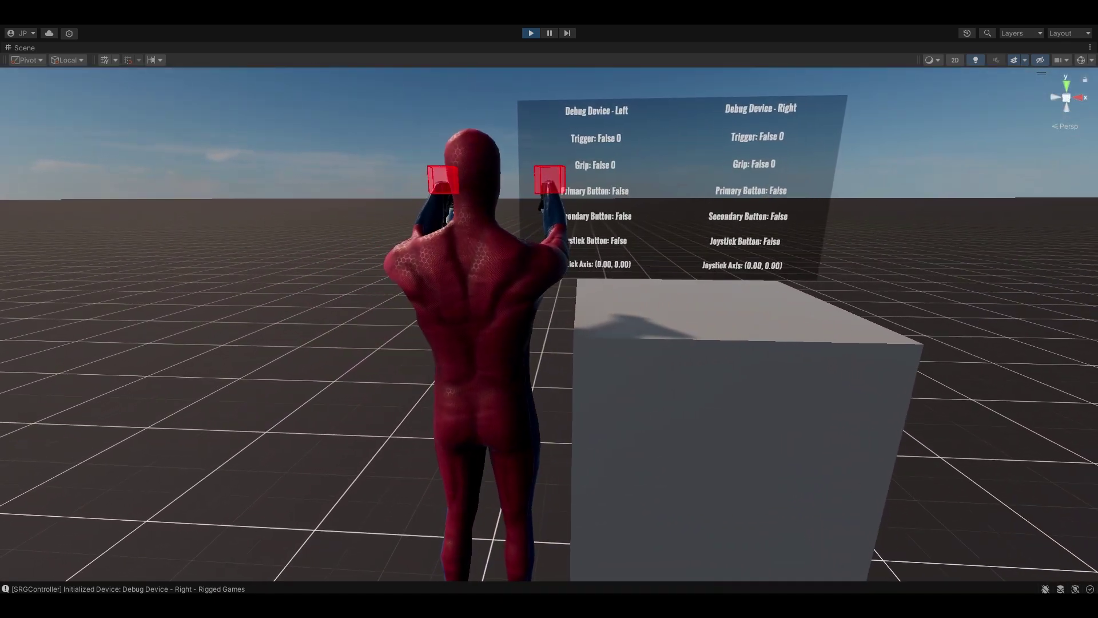
# Move RightArmIK_target away from the character's right side and test walking forward and sideways.
pyautogui.click(553, 178)
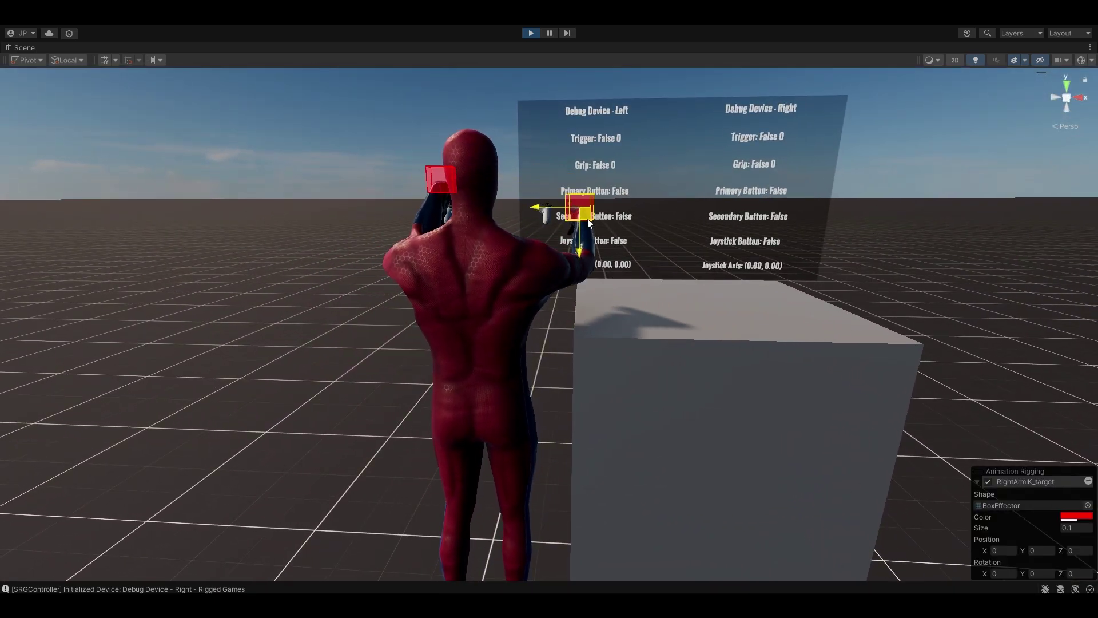
pyautogui.moveTo(596, 252); pyautogui.dragTo(571, 260)
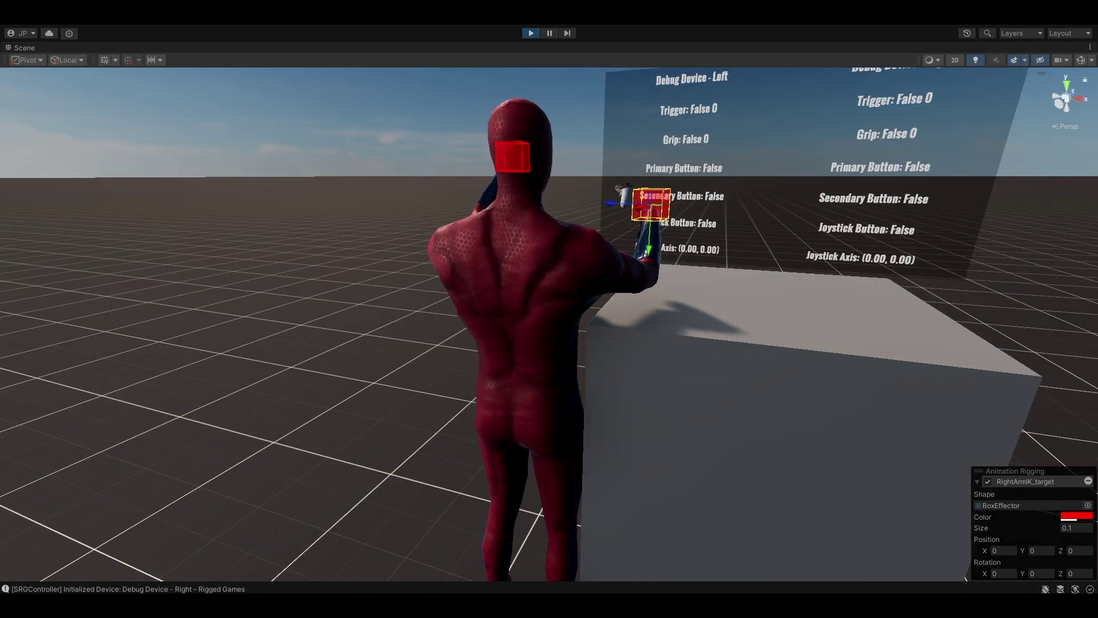
pyautogui.press('w')
pyautogui.press('a')
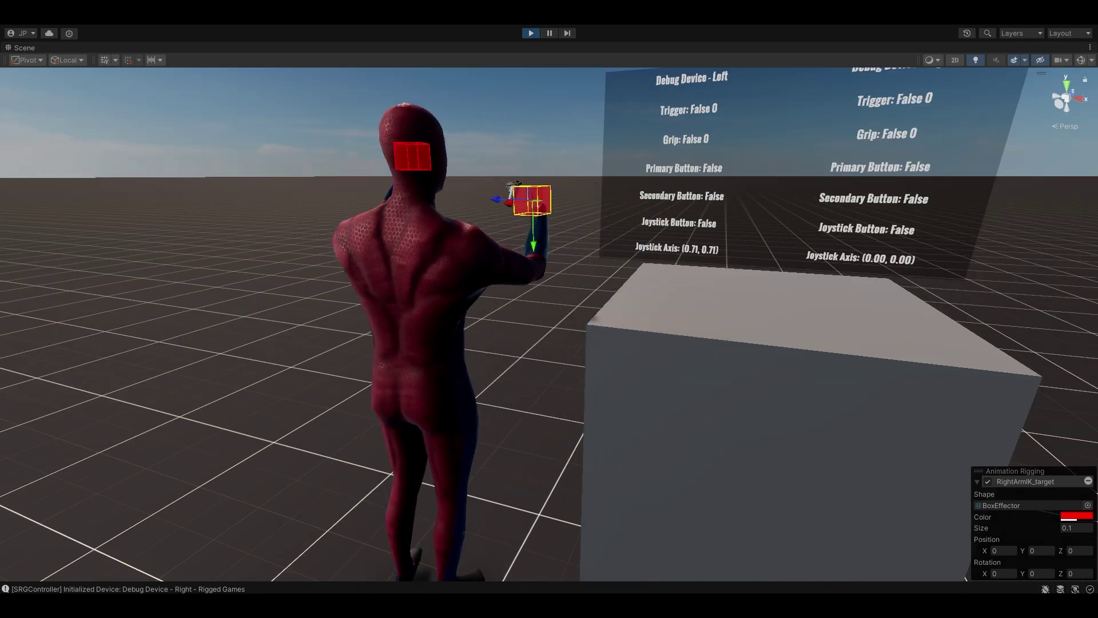
pyautogui.press('d')
pyautogui.press('a')
# Reposition RightArmIK_target in front of the character and activate the Rotate tool.
pyautogui.moveTo(781, 229); pyautogui.dragTo(616, 287, button='right')
pyautogui.moveTo(628, 249); pyautogui.dragTo(600, 210)
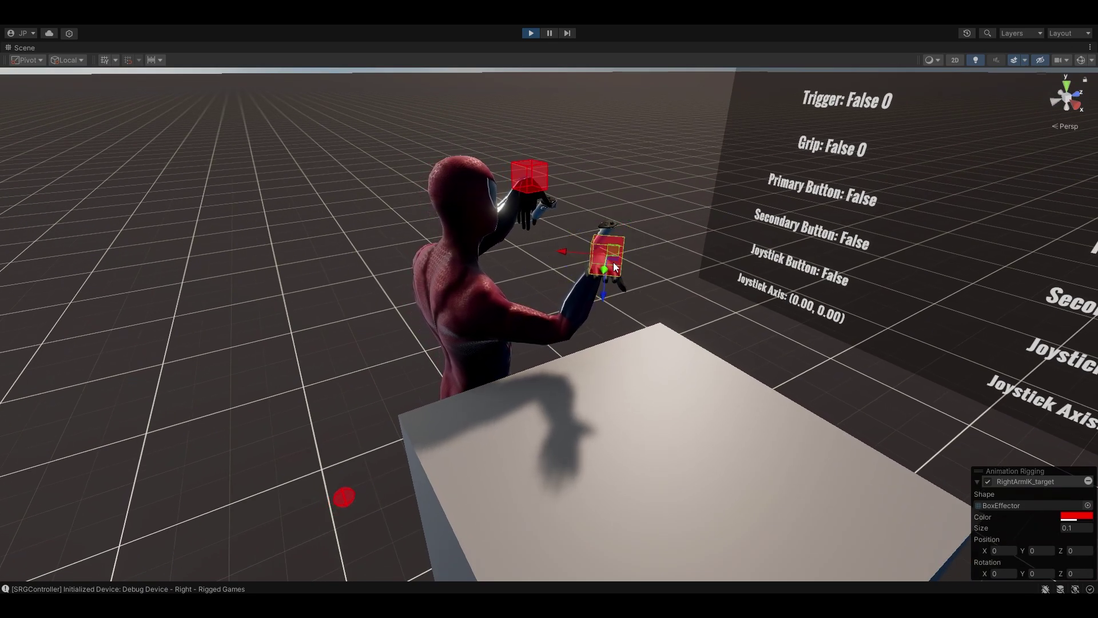
pyautogui.keyDown('alt'); pyautogui.moveTo(613, 262); pyautogui.dragTo(574, 254); pyautogui.keyUp('alt')
pyautogui.press('e')
# Walk the character back and forth beside the cube to examine how the ragdoll's legs and body react.
pyautogui.moveTo(595, 268); pyautogui.dragTo(849, 246, button='right')
pyautogui.press('a')
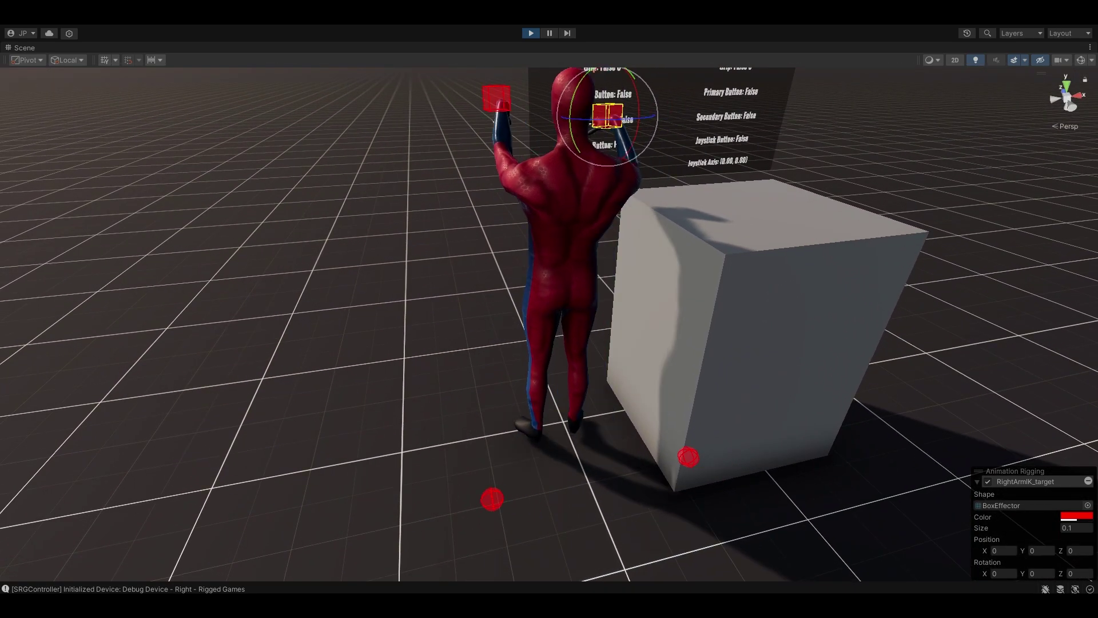
pyautogui.press('d')
pyautogui.press('a')
pyautogui.press('d')
pyautogui.press('a')
pyautogui.press('d')
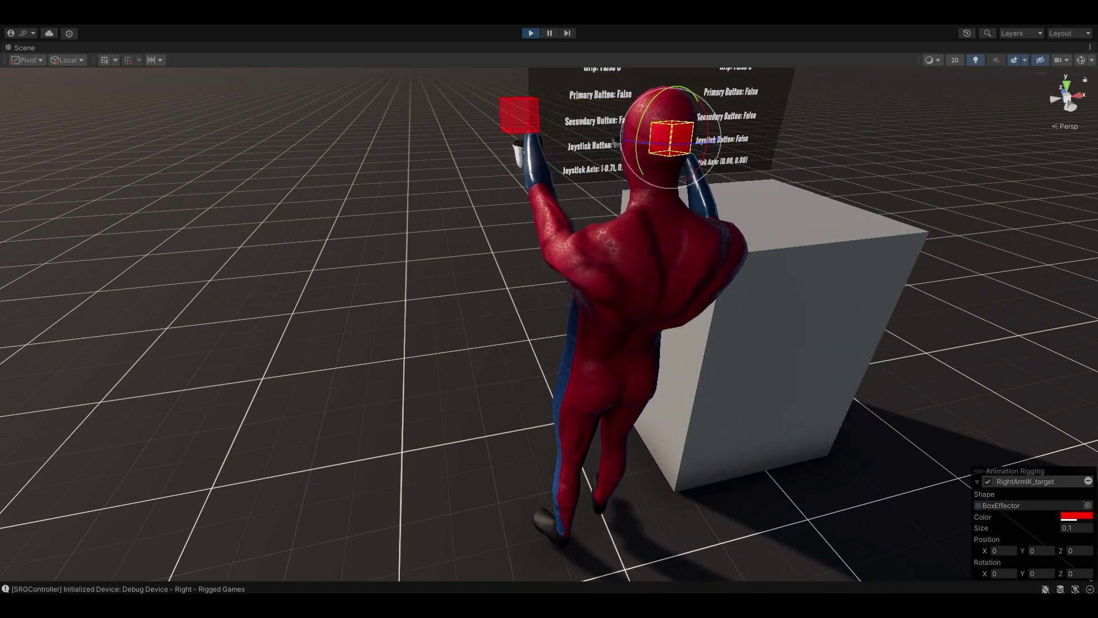
pyautogui.moveTo(852, 343); pyautogui.dragTo(814, 345, button='right')
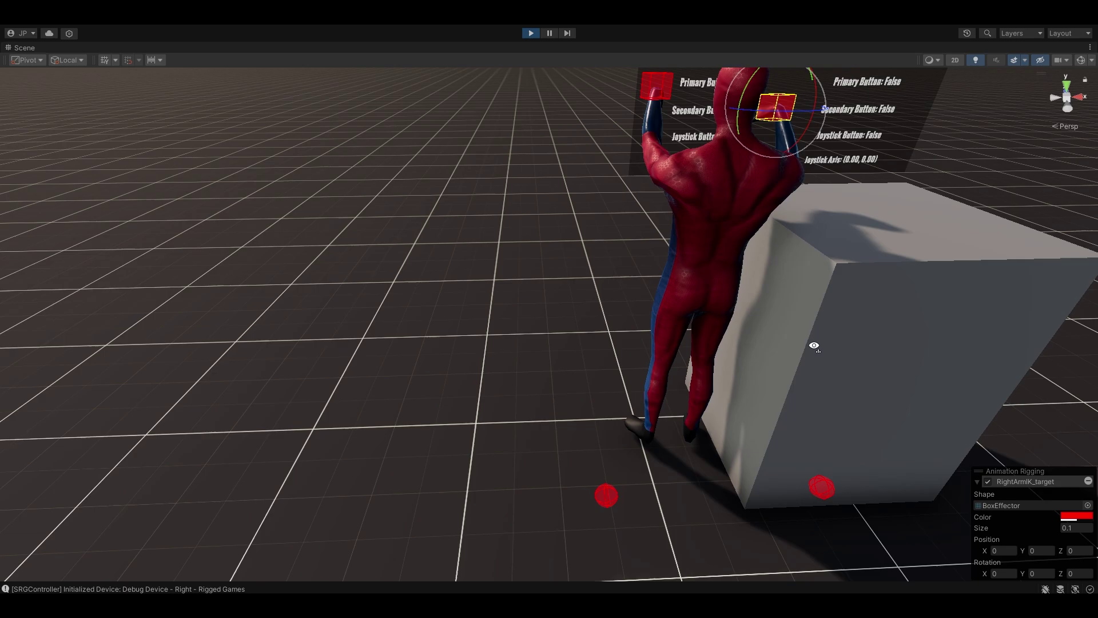
# Restore the full editor layout and assign mixamorig:LeftUpLeg, mixamorig:RightUpLeg and all their children to the Player layer.
pyautogui.hotkey('shift', 'space')
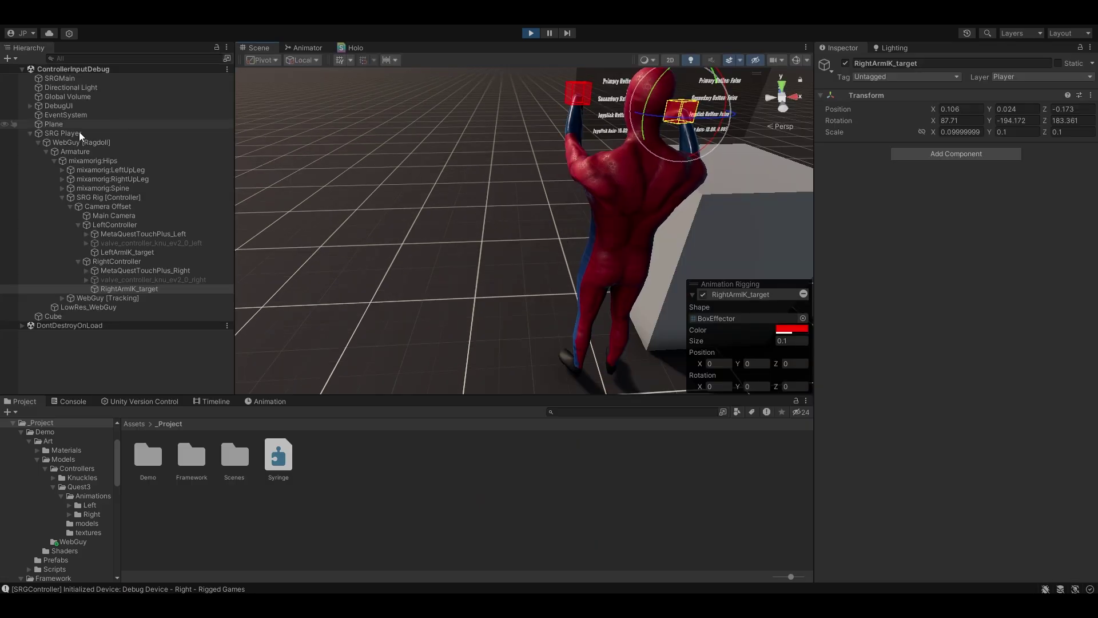
pyautogui.click(98, 170)
pyautogui.keyDown('shift'); pyautogui.click(98, 179); pyautogui.keyUp('shift')
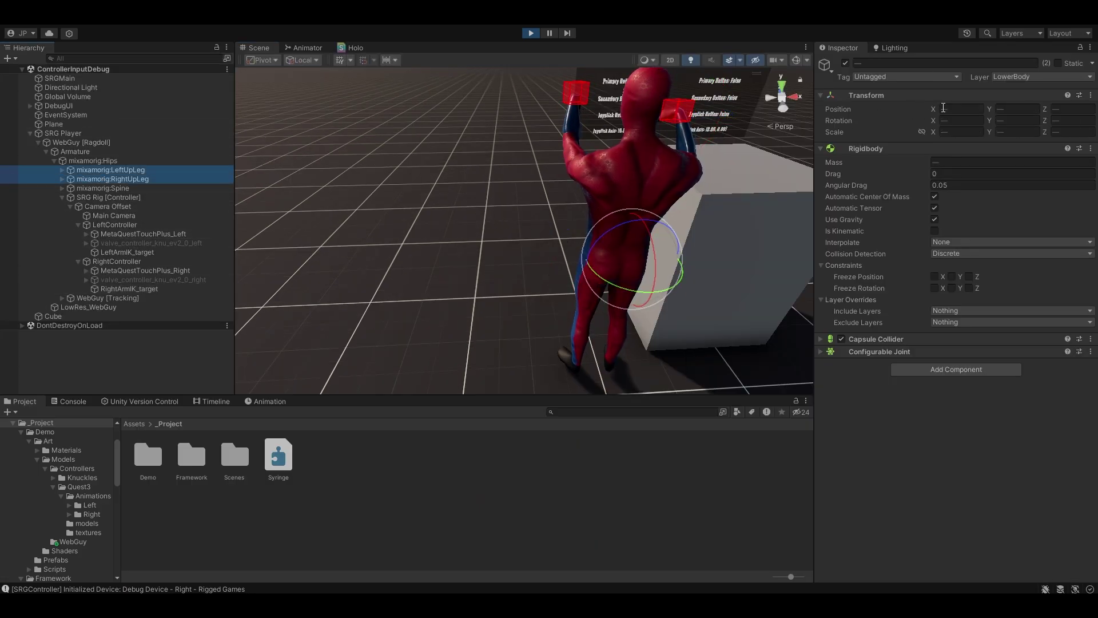
pyautogui.click(1030, 77)
pyautogui.click(1030, 152)
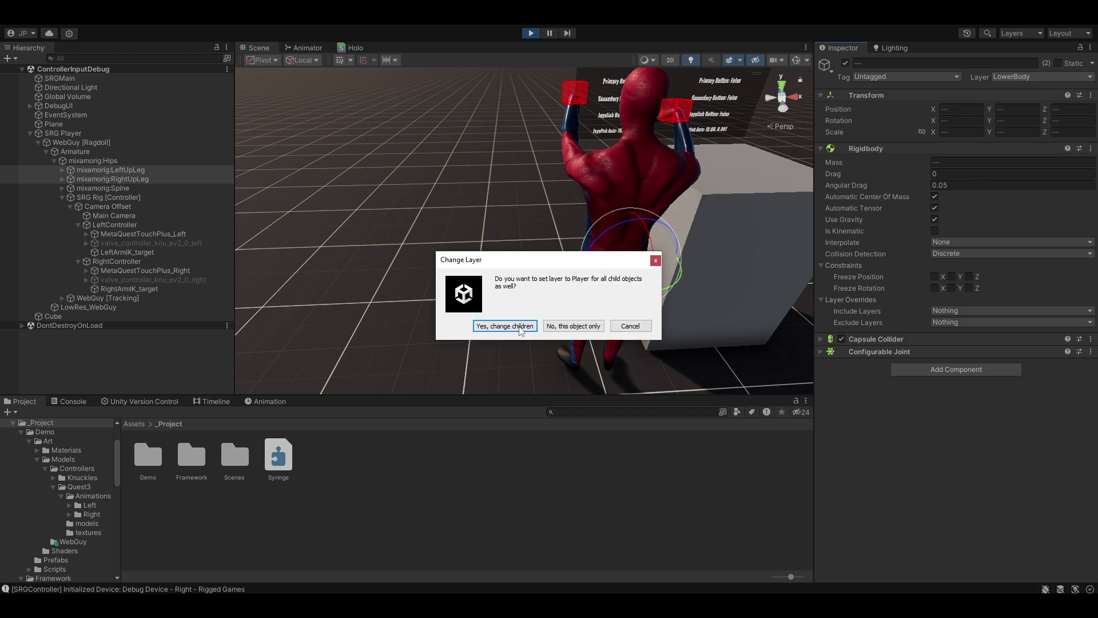
pyautogui.click(529, 329)
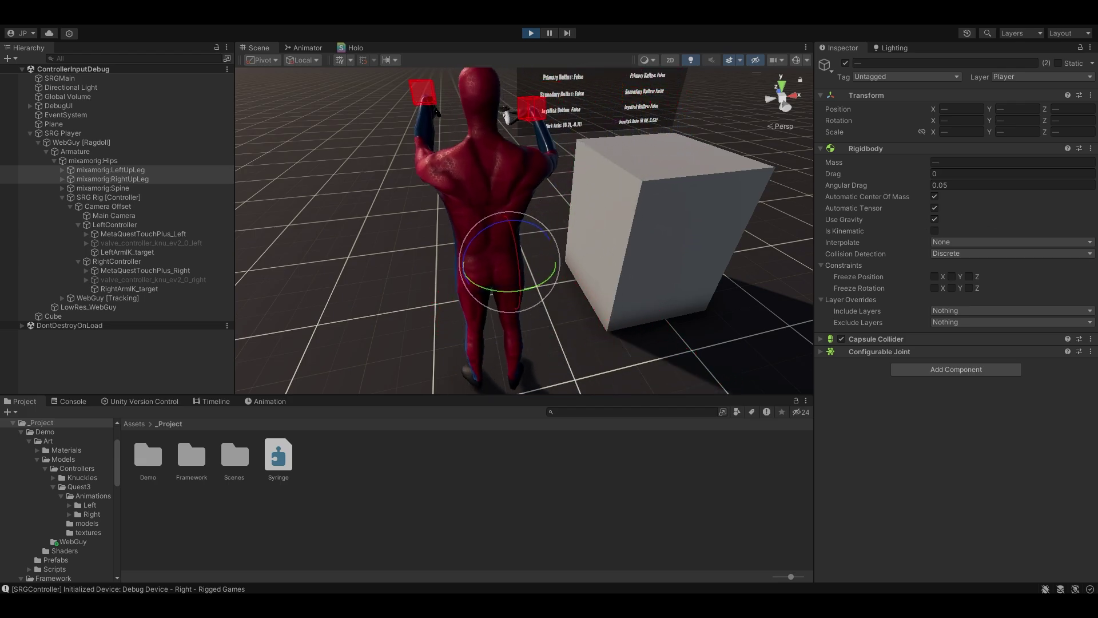
# Clear the selection and examine the moving ragdoll character and its arm targets from the side.
pyautogui.moveTo(290, 121); pyautogui.dragTo(738, 171, button='right')
pyautogui.click(738, 171)
pyautogui.moveTo(574, 223); pyautogui.dragTo(550, 198, button='right')
pyautogui.press('s')
pyautogui.moveTo(550, 198); pyautogui.dragTo(524, 241, button='middle')
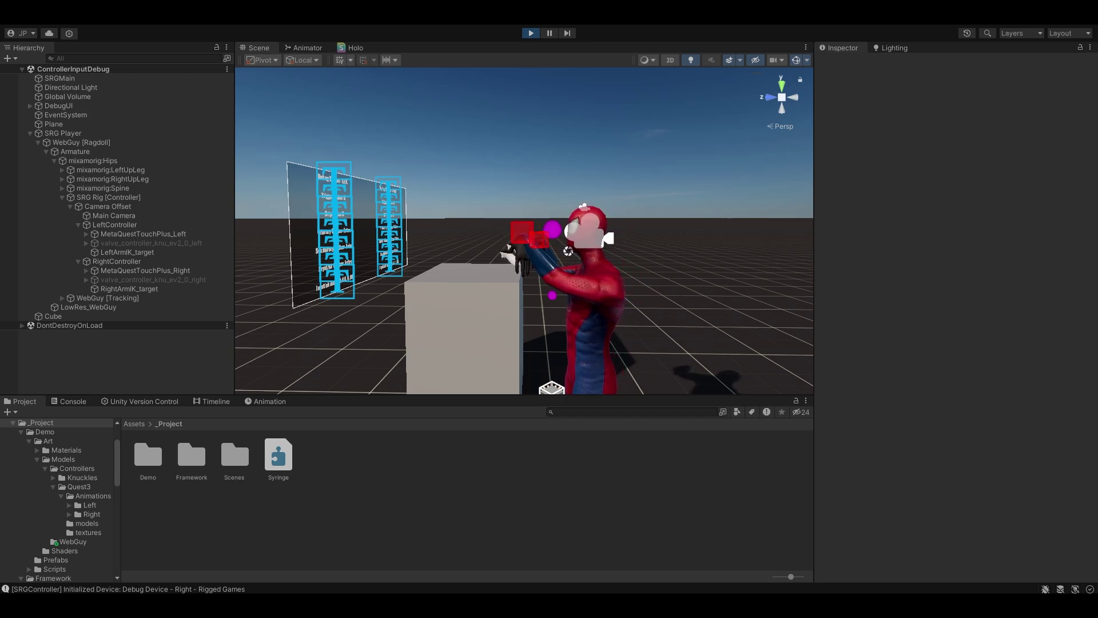
pyautogui.moveTo(566, 295); pyautogui.dragTo(581, 282, button='right')
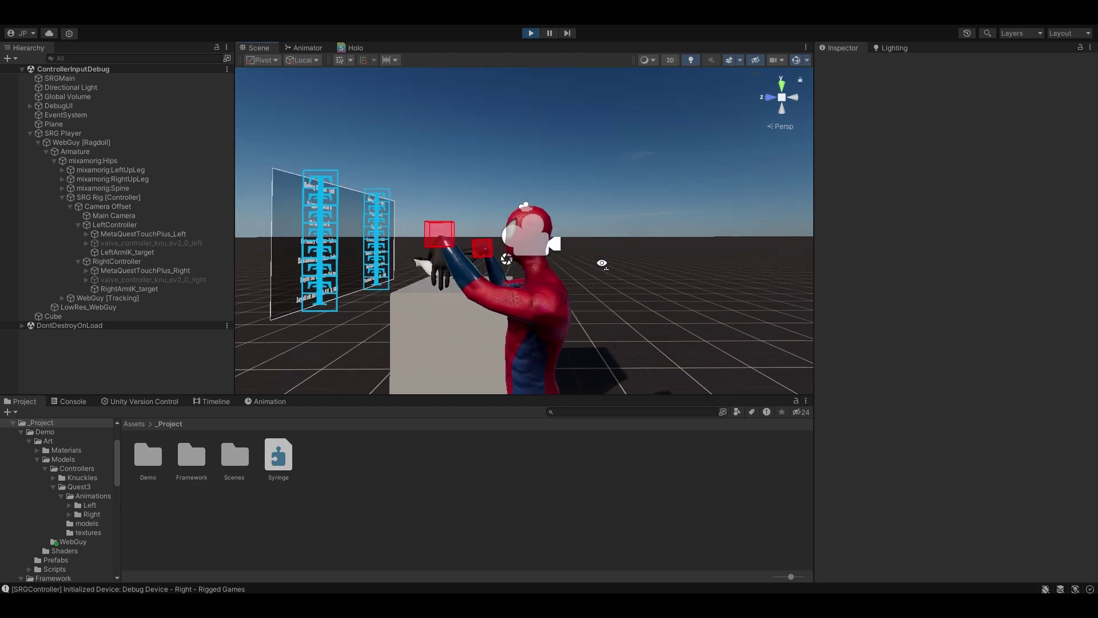
pyautogui.moveTo(581, 282); pyautogui.dragTo(536, 241, button='middle')
pyautogui.moveTo(535, 241); pyautogui.dragTo(471, 233, button='right')
pyautogui.click(470, 230)
pyautogui.scroll(-3, 470, 229)
pyautogui.moveTo(471, 230); pyautogui.dragTo(490, 211, button='middle')
# Try rotating the Main Camera at the character's head, and undo the rotation.
pyautogui.click(521, 200)
pyautogui.click(503, 199)
pyautogui.press('e')
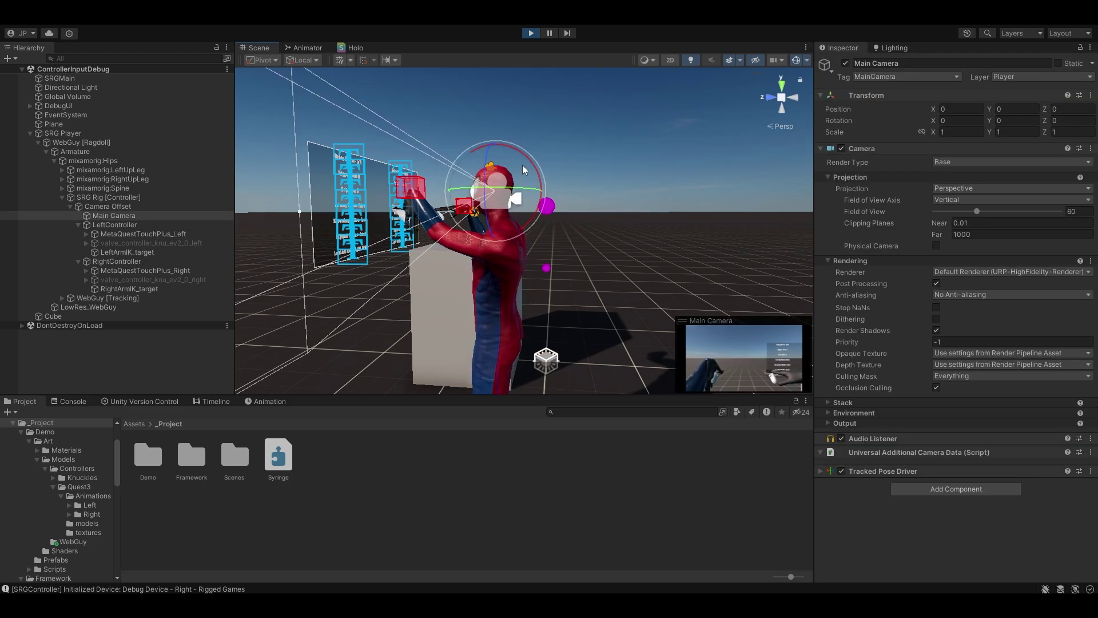
pyautogui.moveTo(522, 164)
pyautogui.mouseDown()
pyautogui.moveTo(527, 145)
pyautogui.moveTo(502, 107)
pyautogui.moveTo(512, 154)
pyautogui.mouseUp()
pyautogui.hotkey('ctrl', 'z')
# Select mixamorig:Hips and move it upward and toward the debug panel to test the ragdoll's physics.
pyautogui.keyDown('alt'); pyautogui.moveTo(488, 219); pyautogui.dragTo(228, 338); pyautogui.keyUp('alt')
pyautogui.scroll(-3, 322, 307)
pyautogui.click(571, 126)
pyautogui.moveTo(571, 205); pyautogui.dragTo(570, 254, button='right')
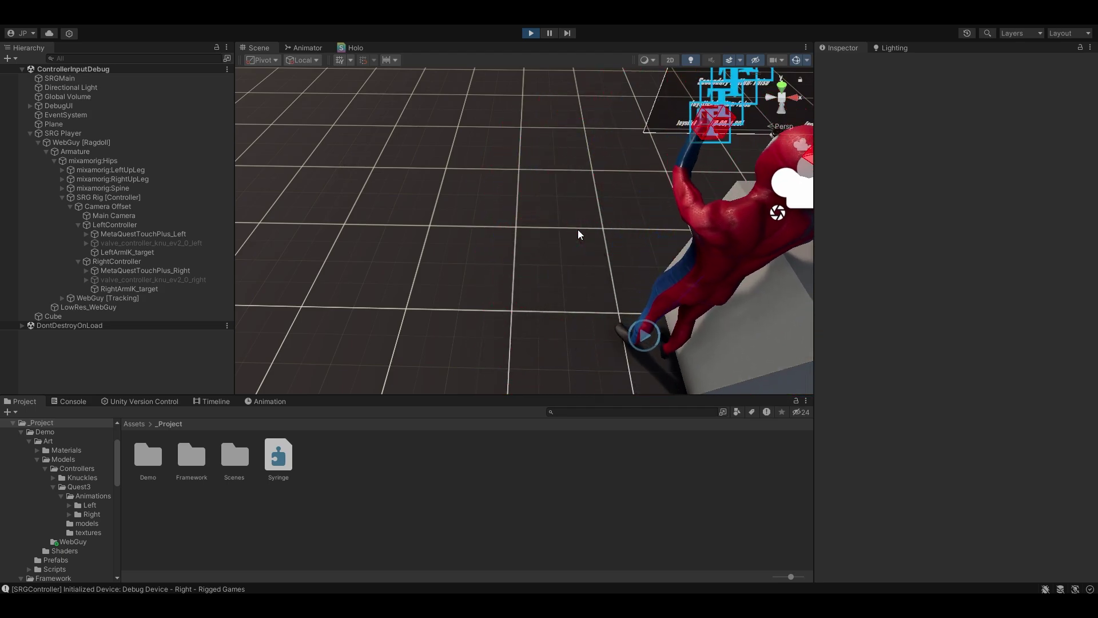
pyautogui.moveTo(578, 229); pyautogui.dragTo(672, 231, button='right')
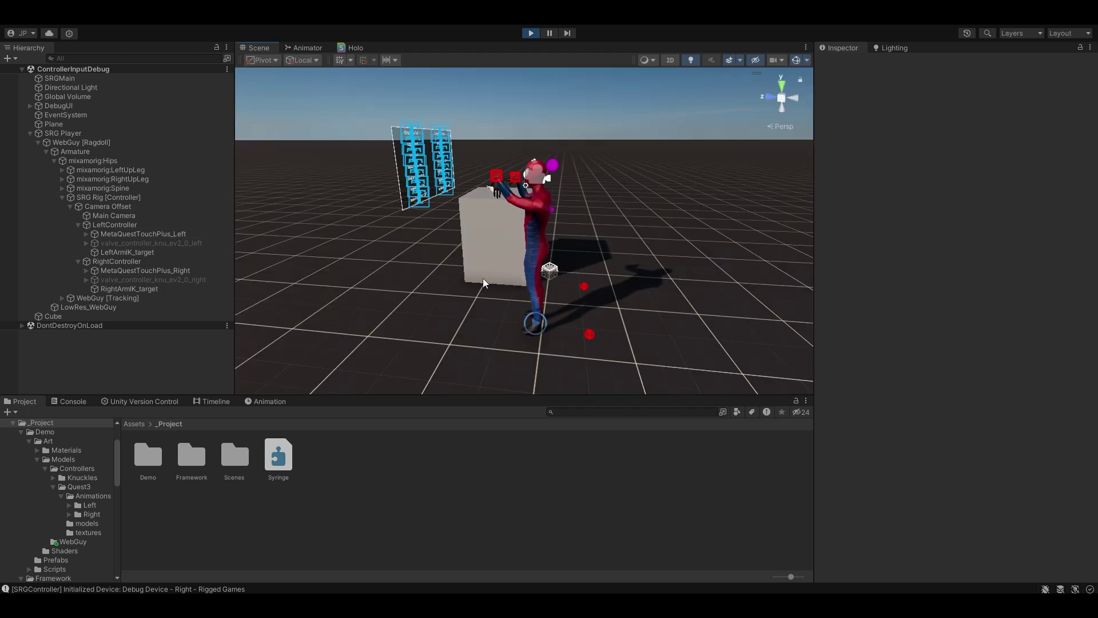
pyautogui.keyDown('alt'); pyautogui.moveTo(483, 278); pyautogui.dragTo(563, 248); pyautogui.keyUp('alt')
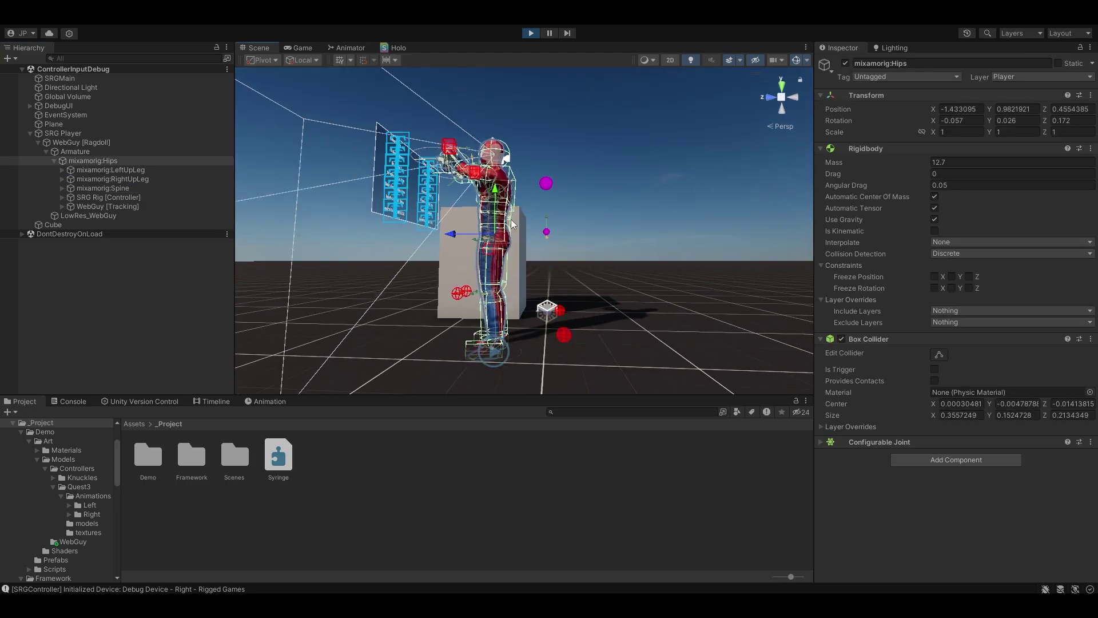
pyautogui.moveTo(497, 227); pyautogui.dragTo(484, 143)
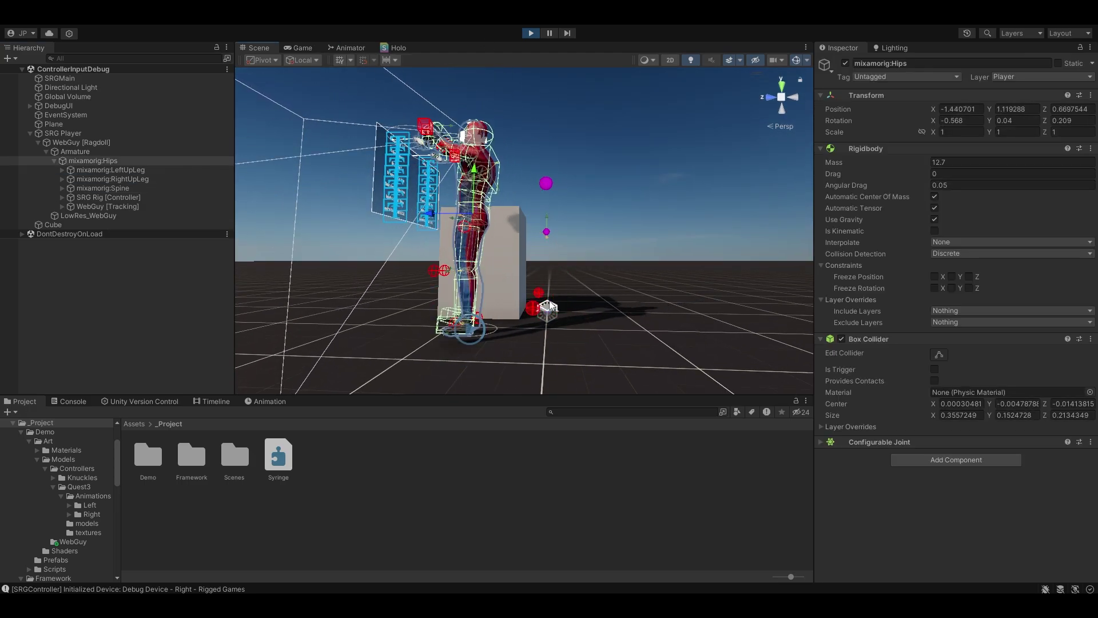